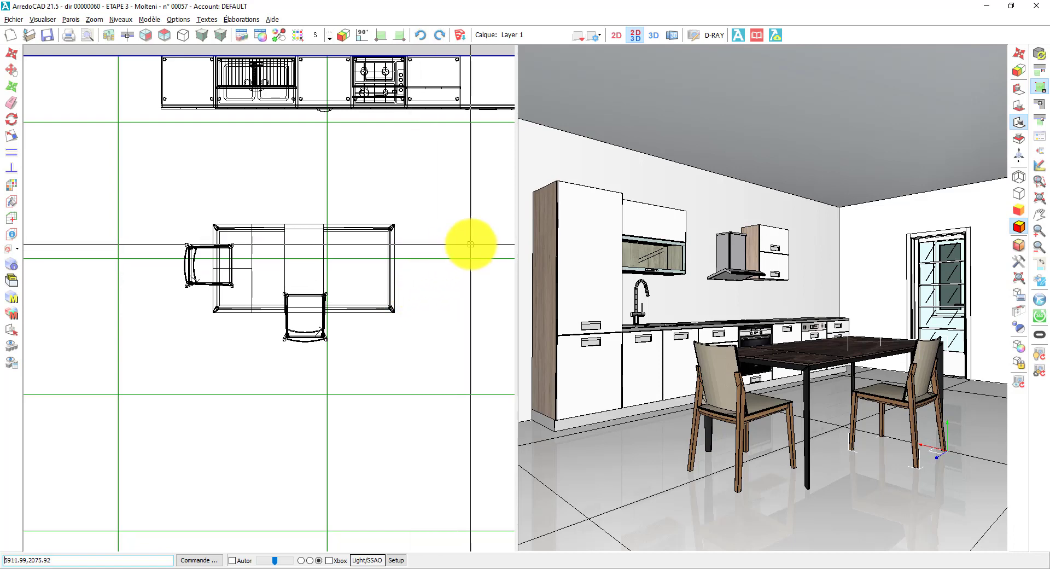
Switch to the full 3D view and frame the kitchen run together with the dining table and both chairs
{"action": "left_click", "coordinate": [654, 35]}
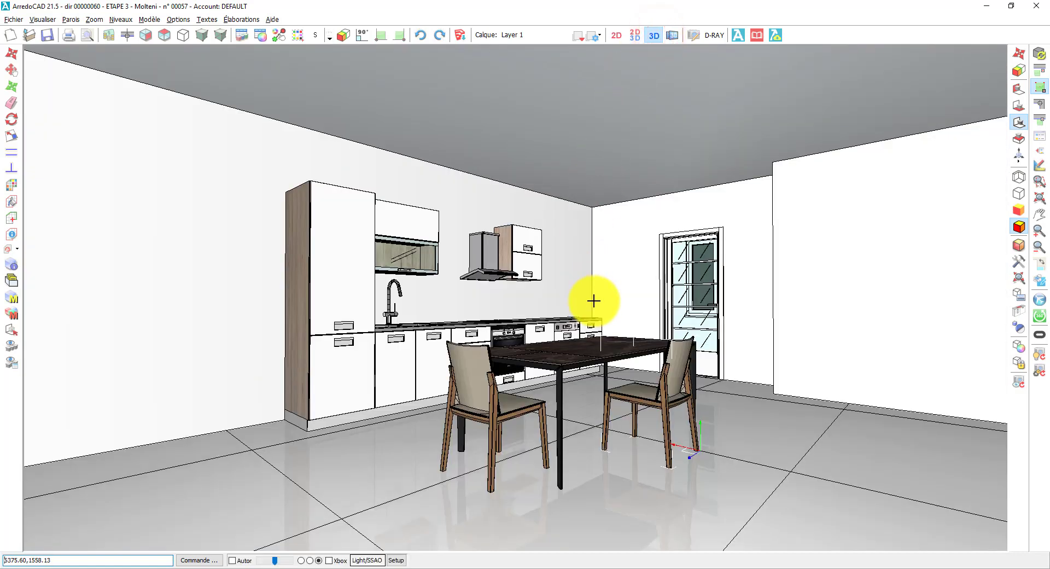
{"action": "left_click", "coordinate": [635, 363]}
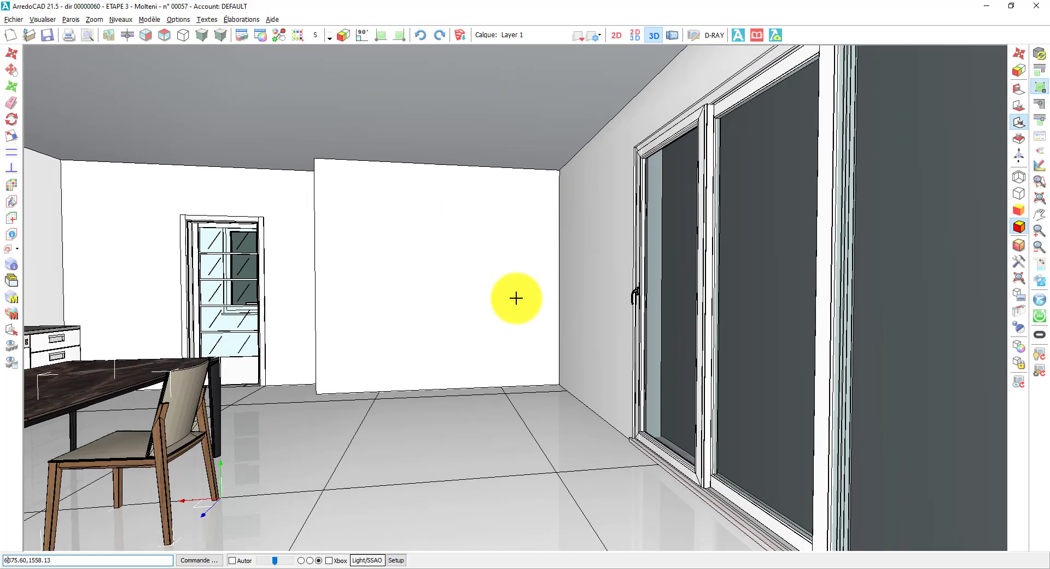
{"action": "left_click", "coordinate": [516, 298]}
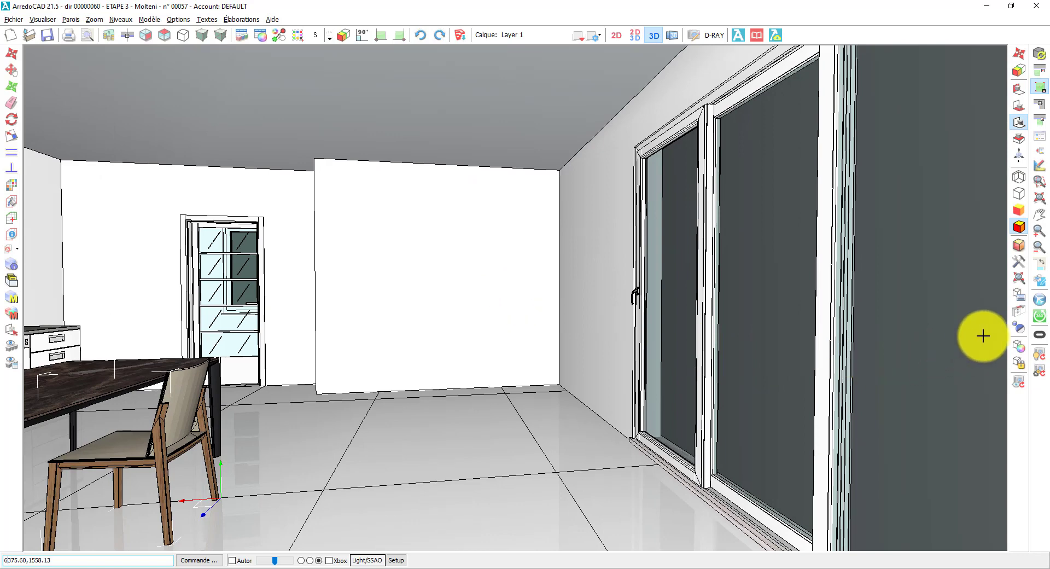
{"action": "left_click", "coordinate": [1019, 278]}
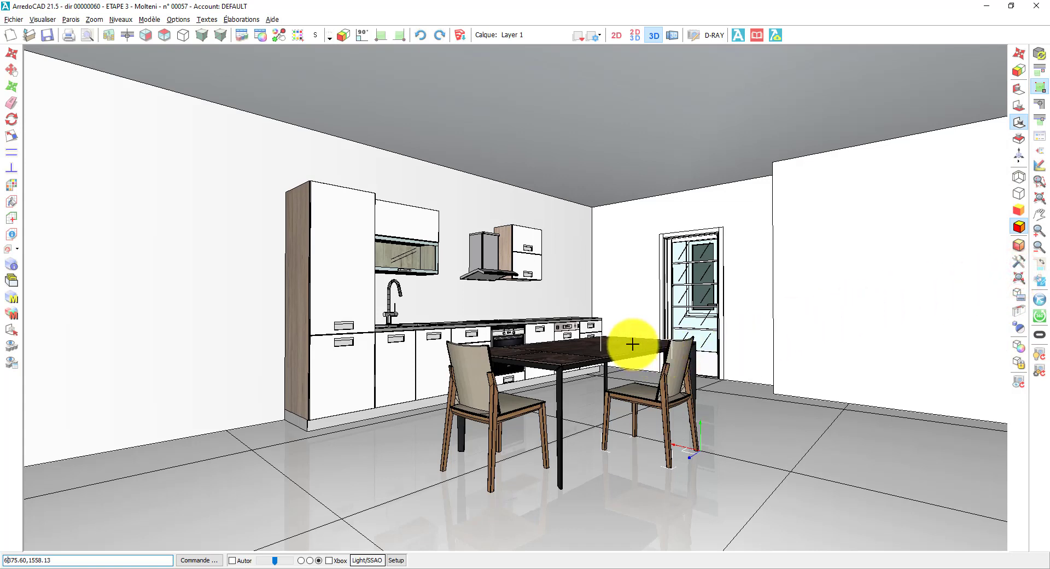
{"action": "middle_click_drag", "start_coordinate": [621, 345], "coordinate": [514, 298]}
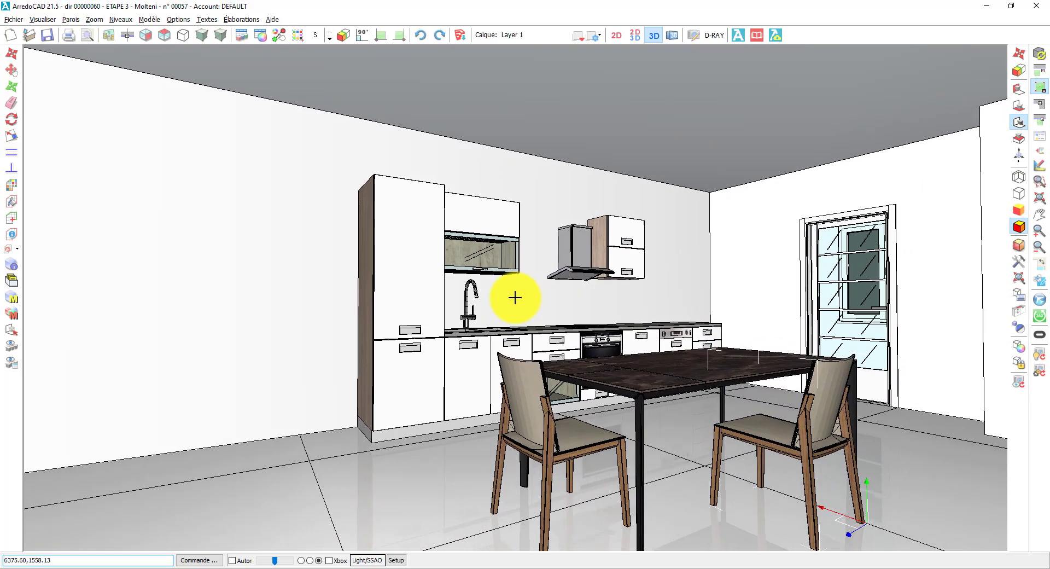
{"action": "left_click", "coordinate": [514, 299]}
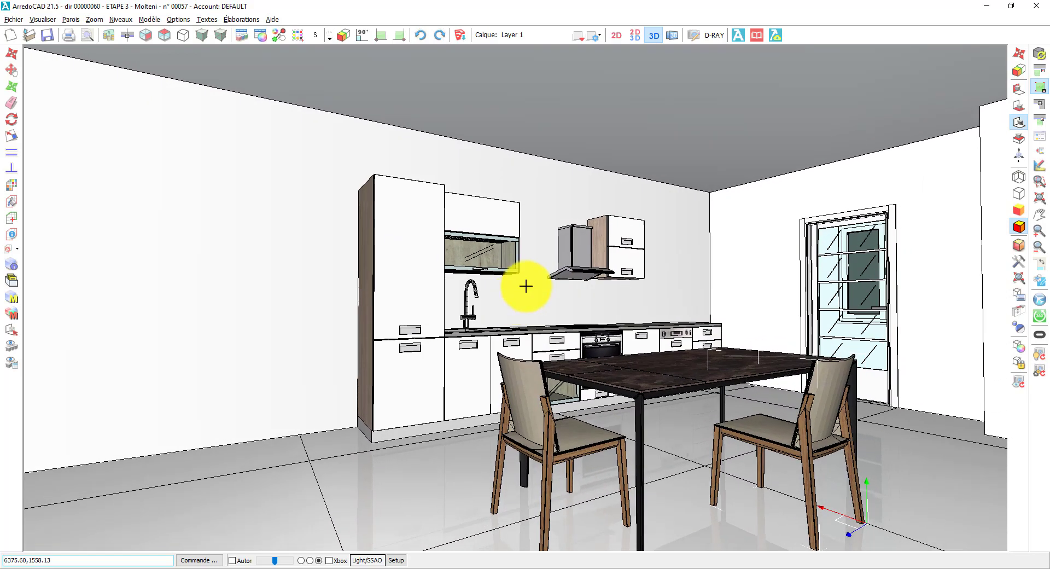
{"action": "left_click", "coordinate": [525, 285]}
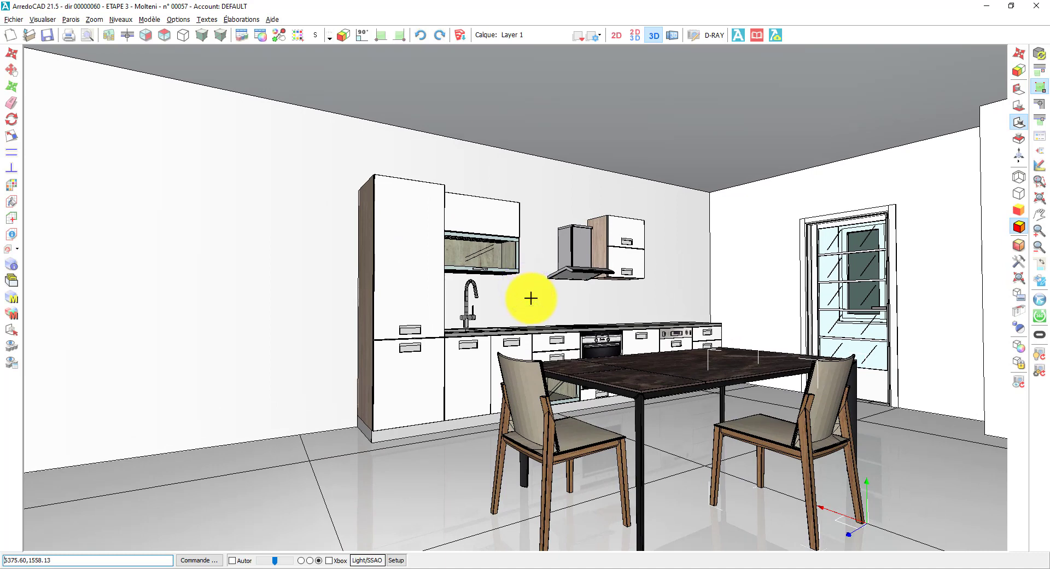
Open the D-RAY render settings and set the image resolution to the screen resolution (1920 x 1080)
{"action": "left_click", "coordinate": [715, 37]}
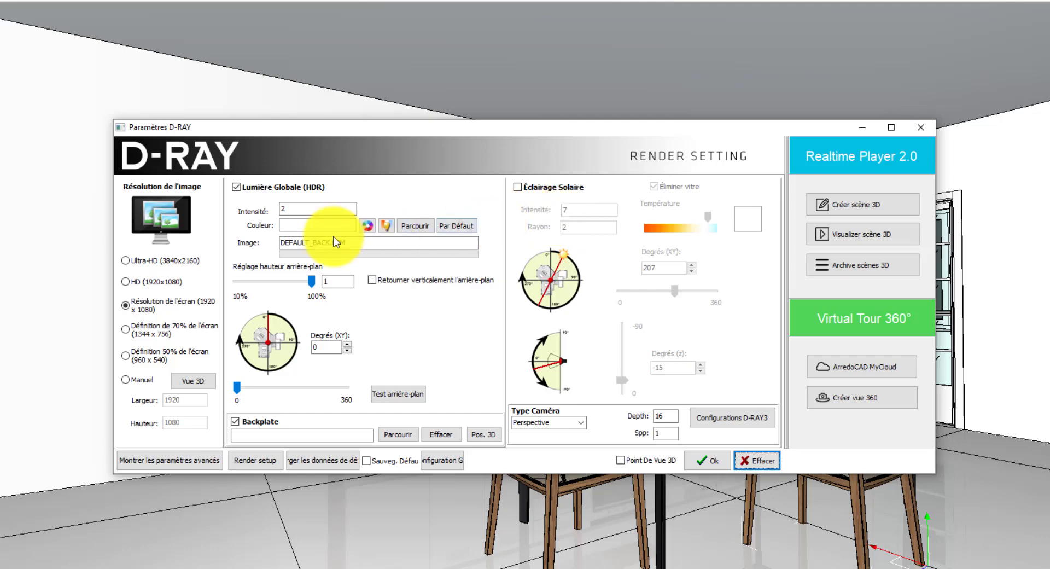
{"action": "left_click", "coordinate": [126, 261]}
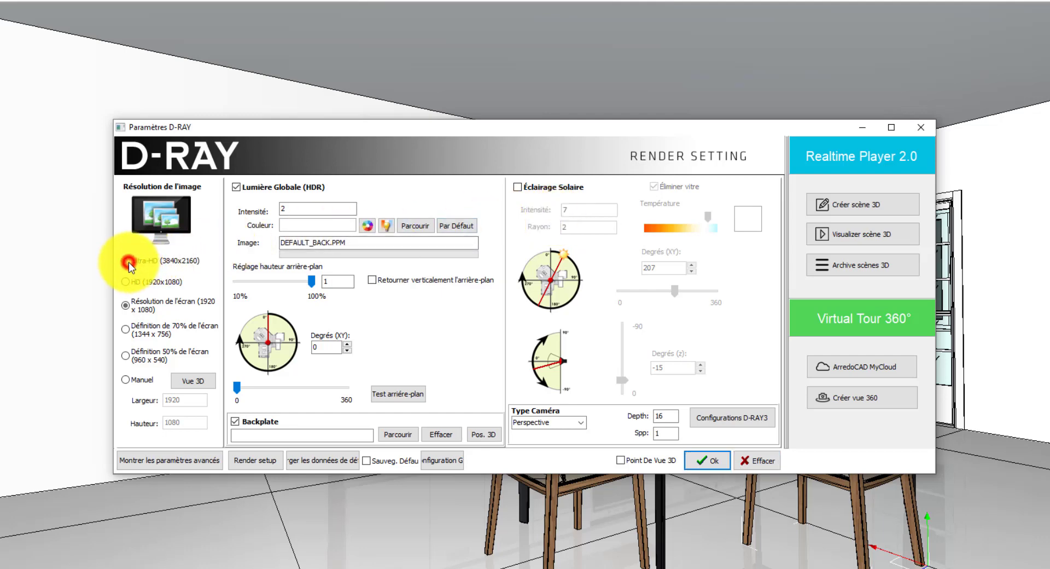
{"action": "left_click", "coordinate": [125, 282]}
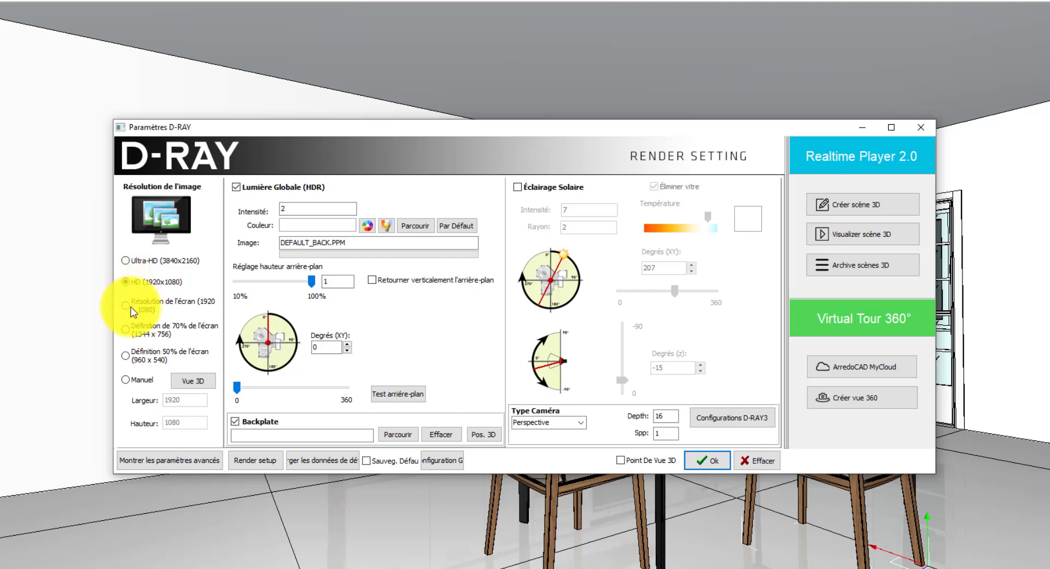
{"action": "left_click", "coordinate": [126, 306]}
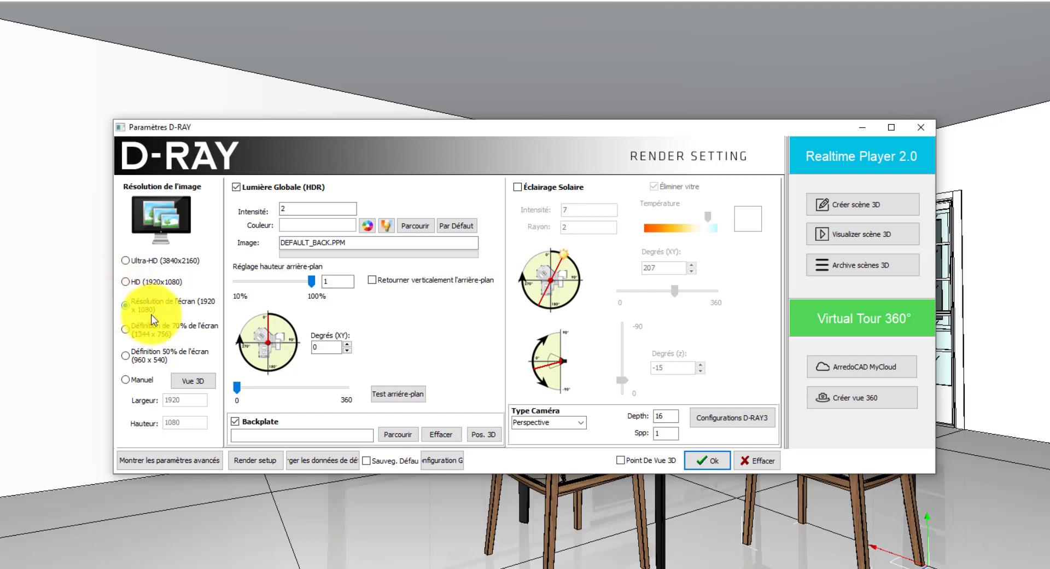
{"action": "left_click", "coordinate": [126, 330]}
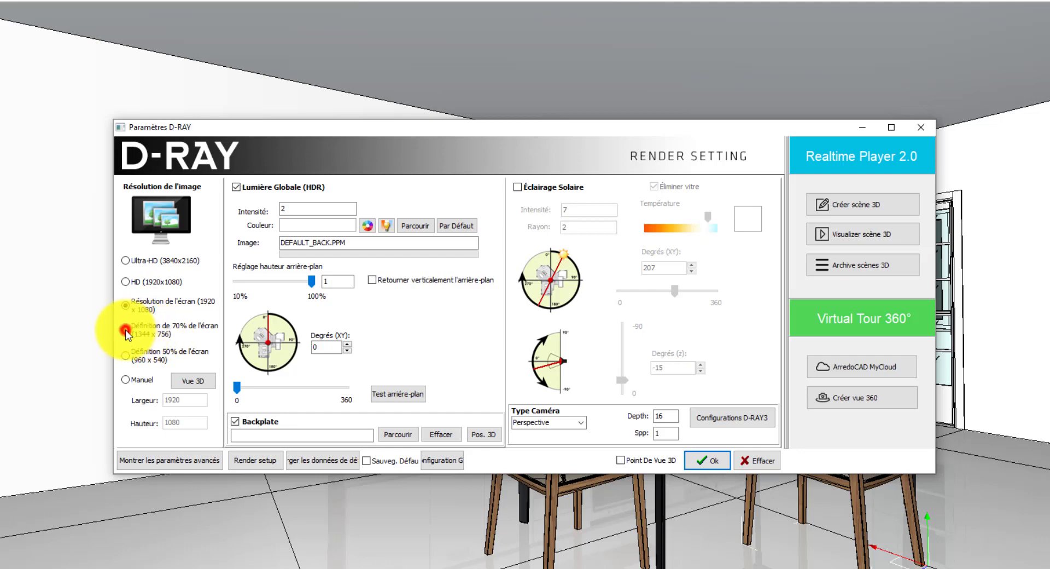
{"action": "left_click", "coordinate": [126, 356]}
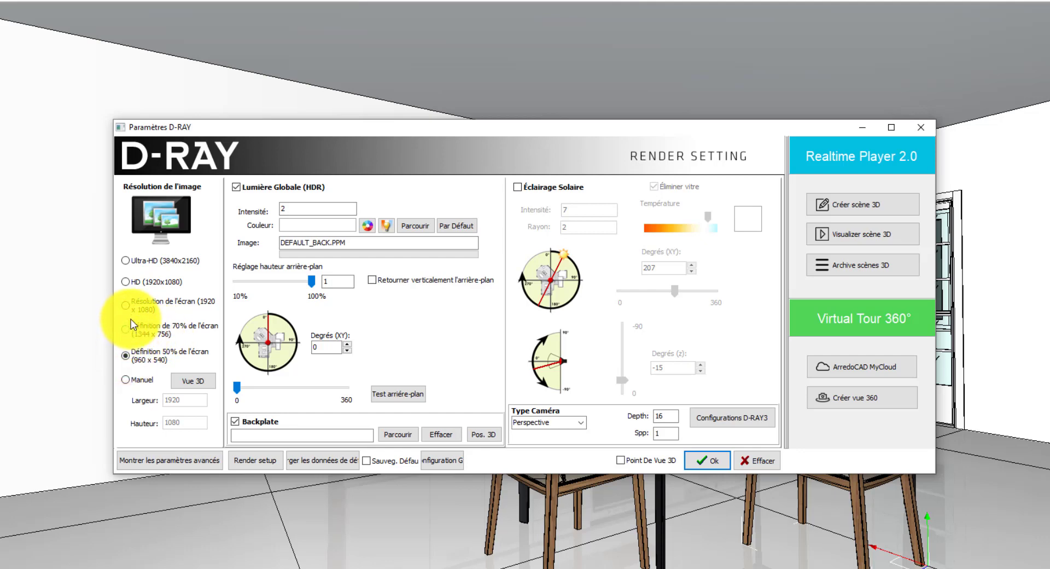
{"action": "left_click", "coordinate": [124, 304]}
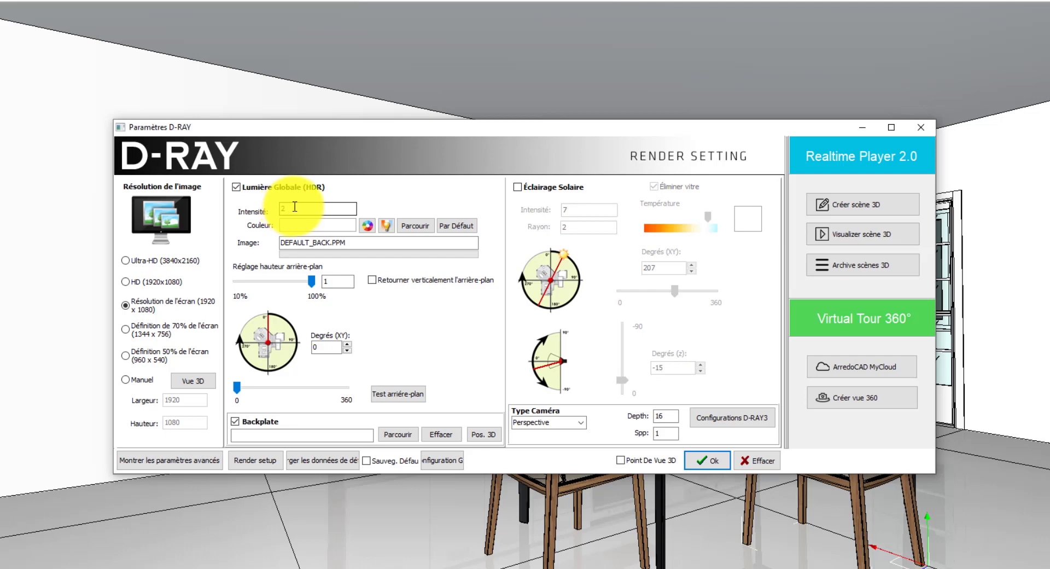
Set the global HDR light intensity to 6 and enable the 3D viewpoint option (Point De Vue 3D)
{"action": "double_click", "coordinate": [289, 208]}
{"action": "type", "text": "6"}
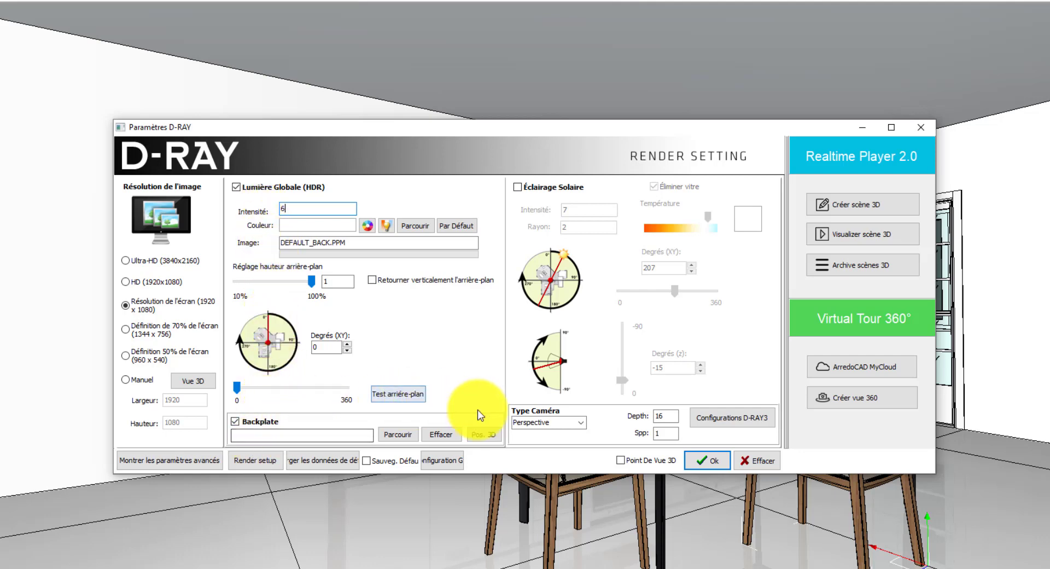
{"action": "left_click", "coordinate": [621, 461]}
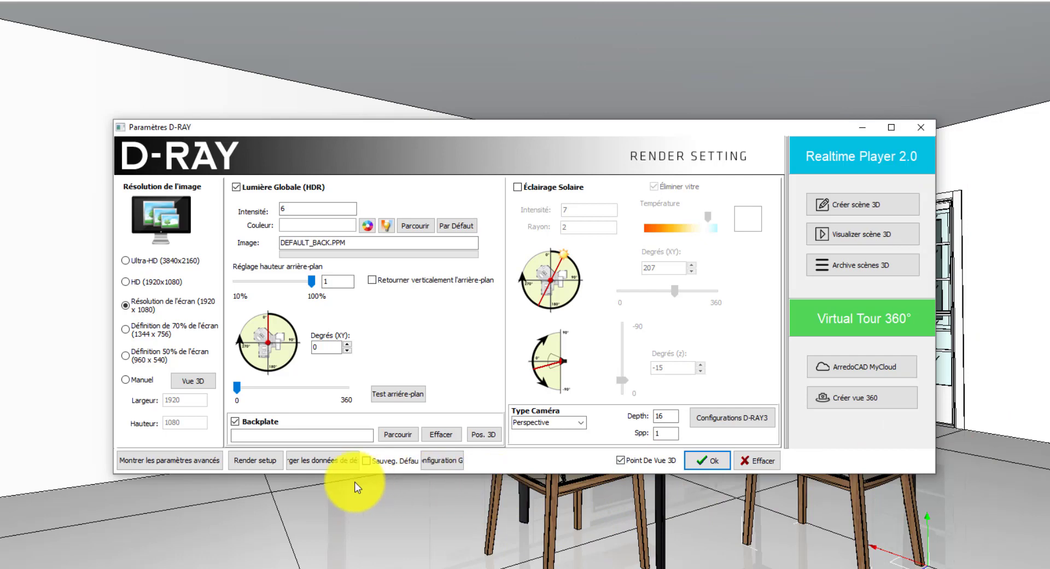
Enable the display of floor joints in the render setup and start the D-RAY render
{"action": "left_click", "coordinate": [265, 462]}
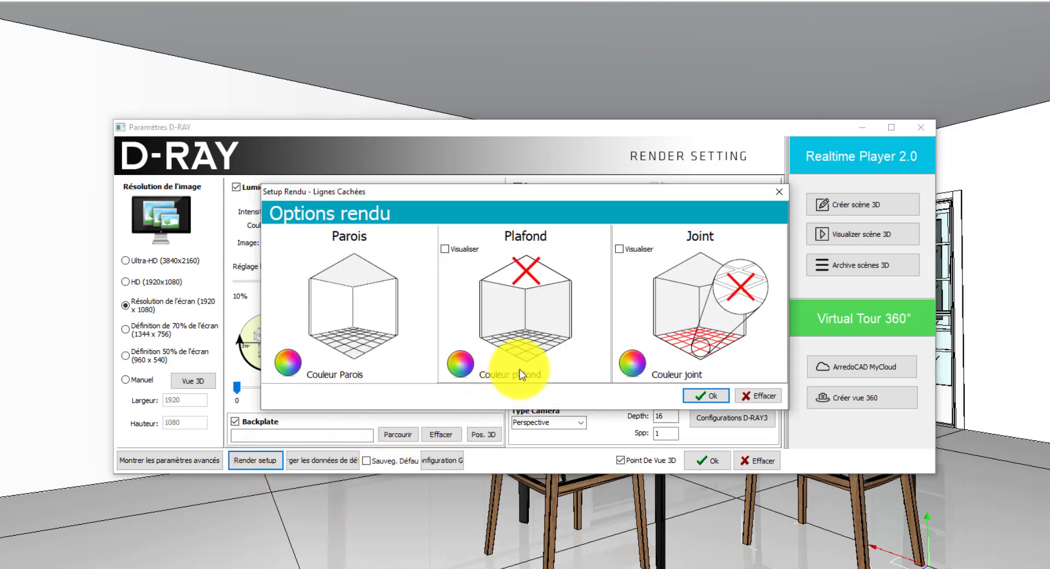
{"action": "left_click", "coordinate": [619, 249]}
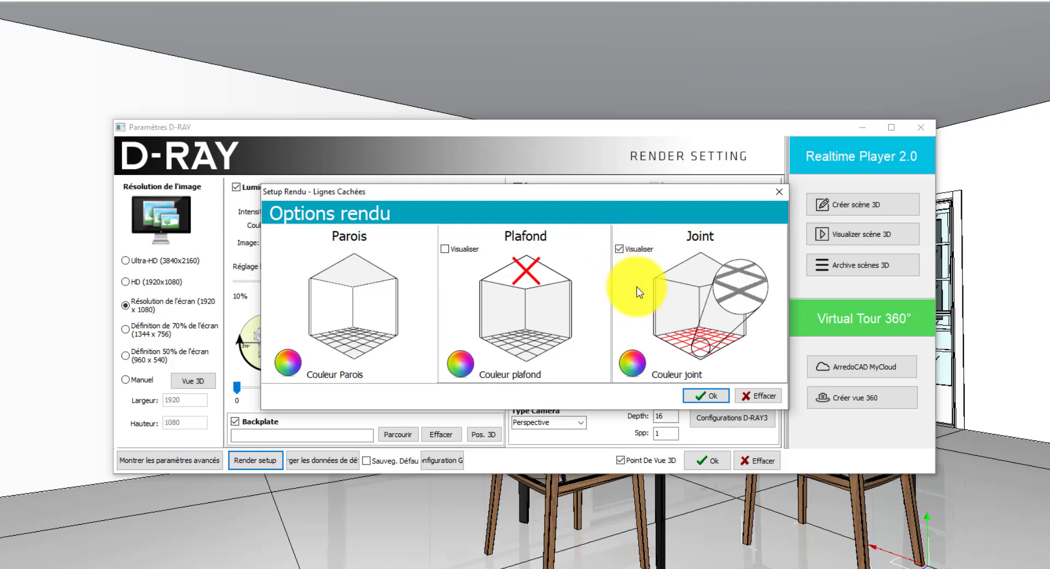
{"action": "left_click", "coordinate": [700, 396]}
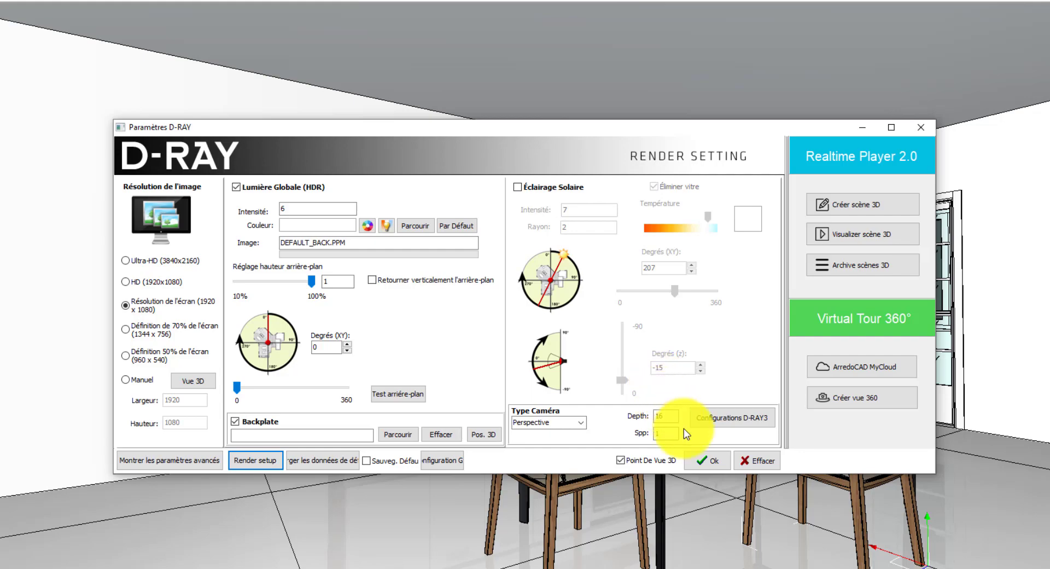
{"action": "left_click", "coordinate": [705, 461]}
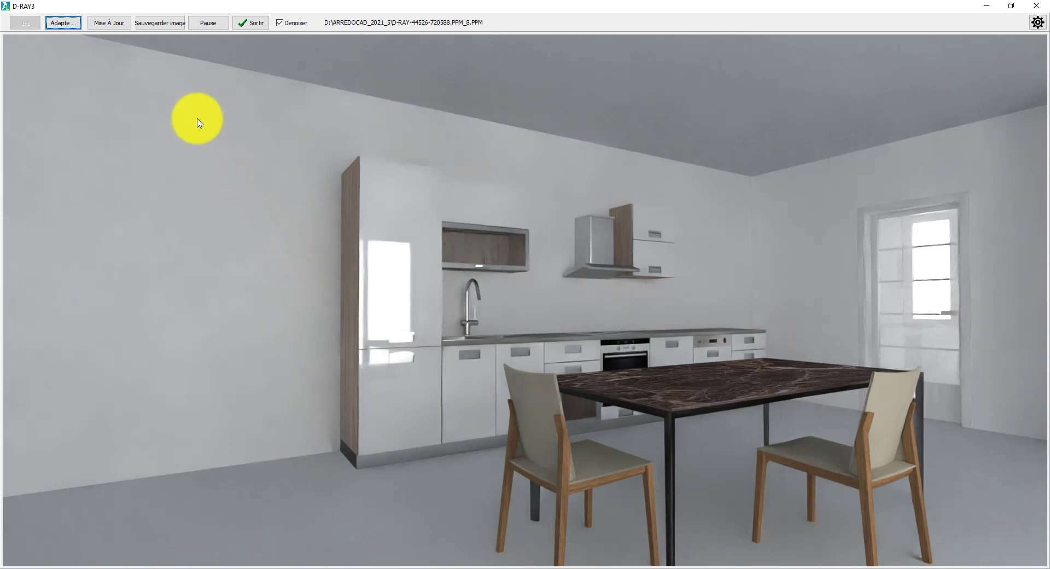
Open the rendered image in the image editor, try the JPEG save format, and close it without saving
{"action": "left_click", "coordinate": [160, 26]}
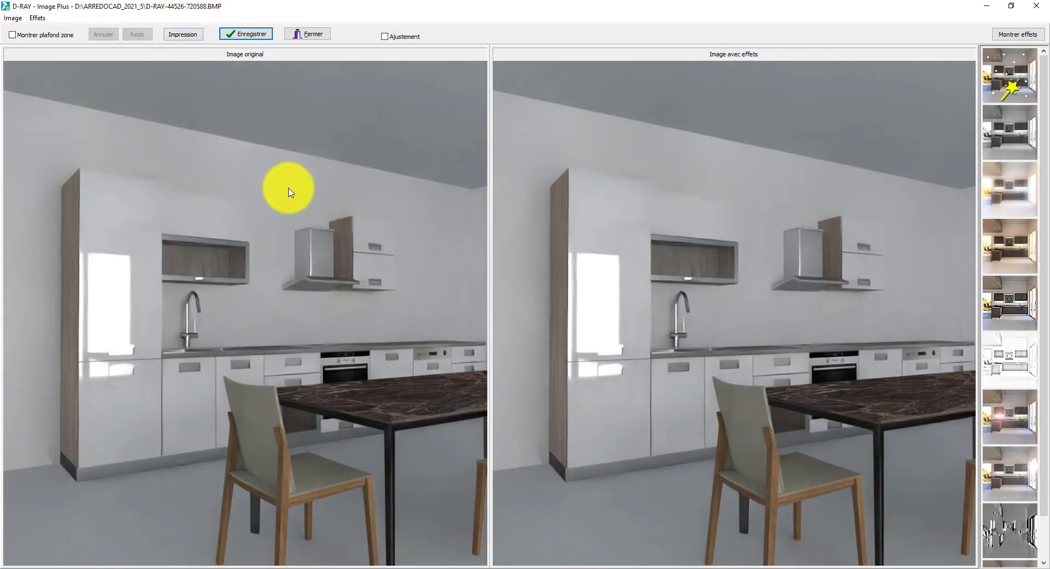
{"action": "left_click", "coordinate": [246, 36]}
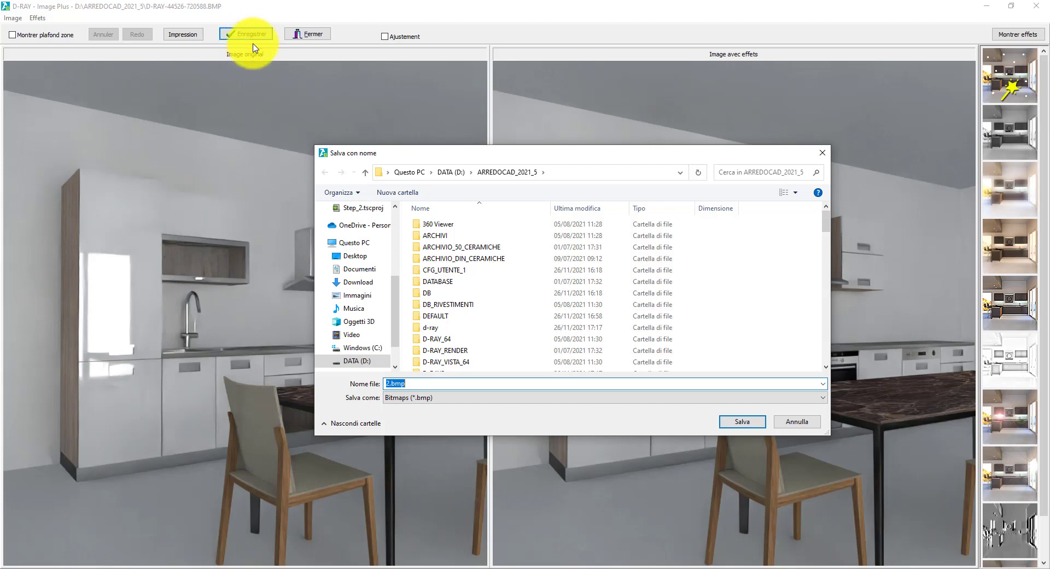
{"action": "left_click", "coordinate": [431, 397]}
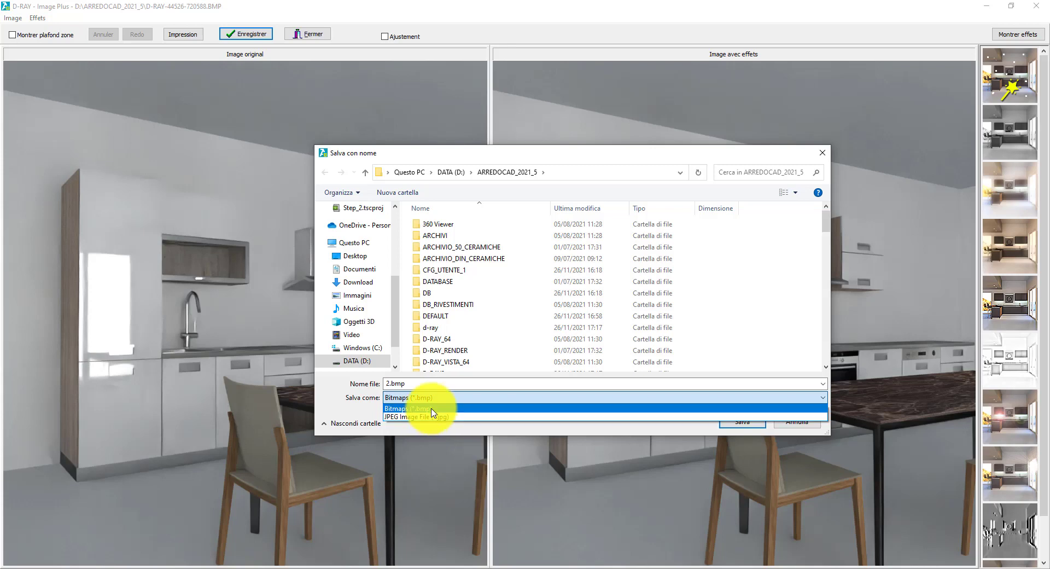
{"action": "left_click", "coordinate": [431, 418]}
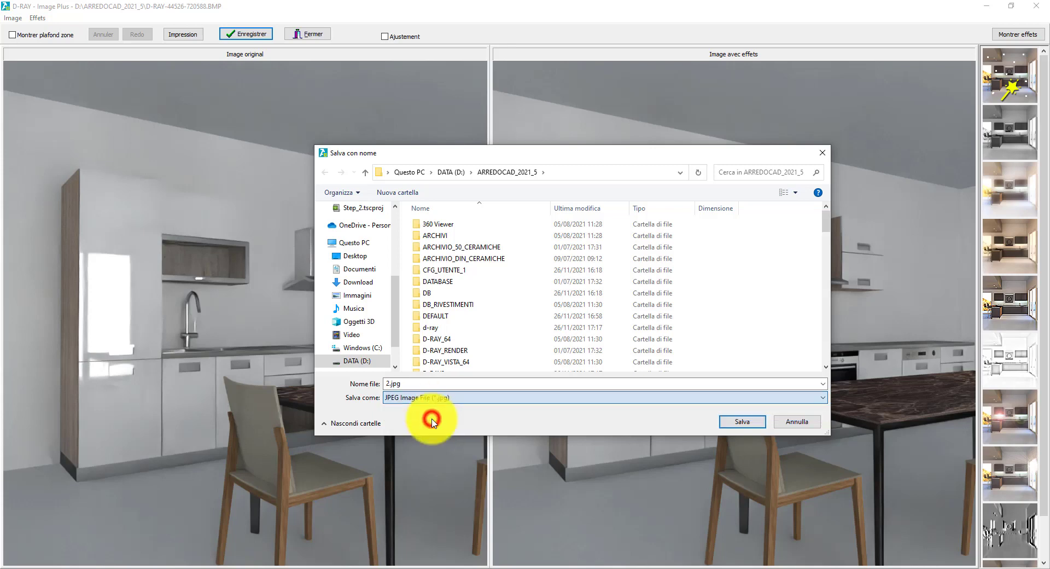
{"action": "left_click", "coordinate": [801, 424]}
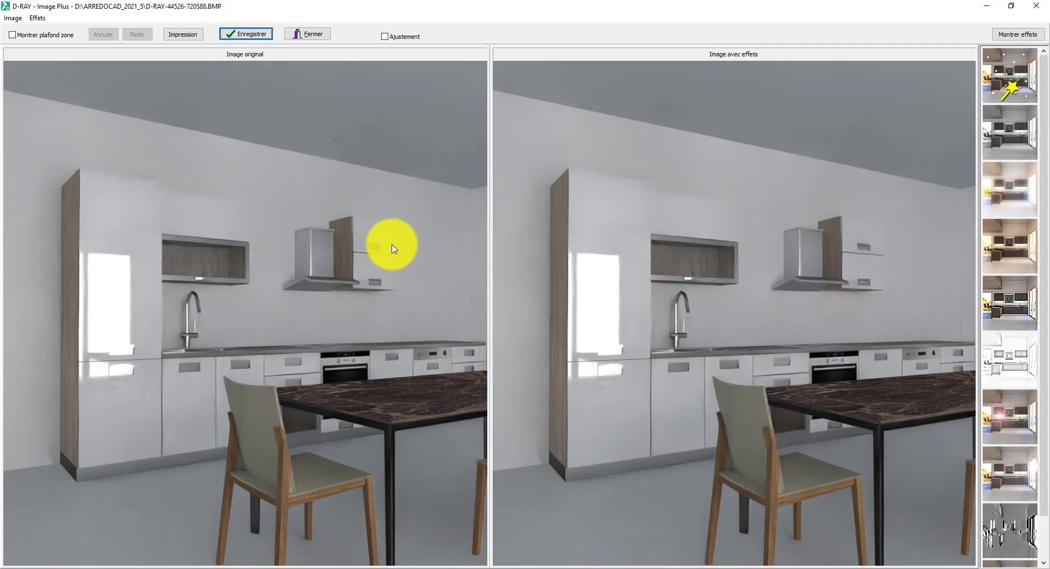
{"action": "left_click", "coordinate": [310, 34]}
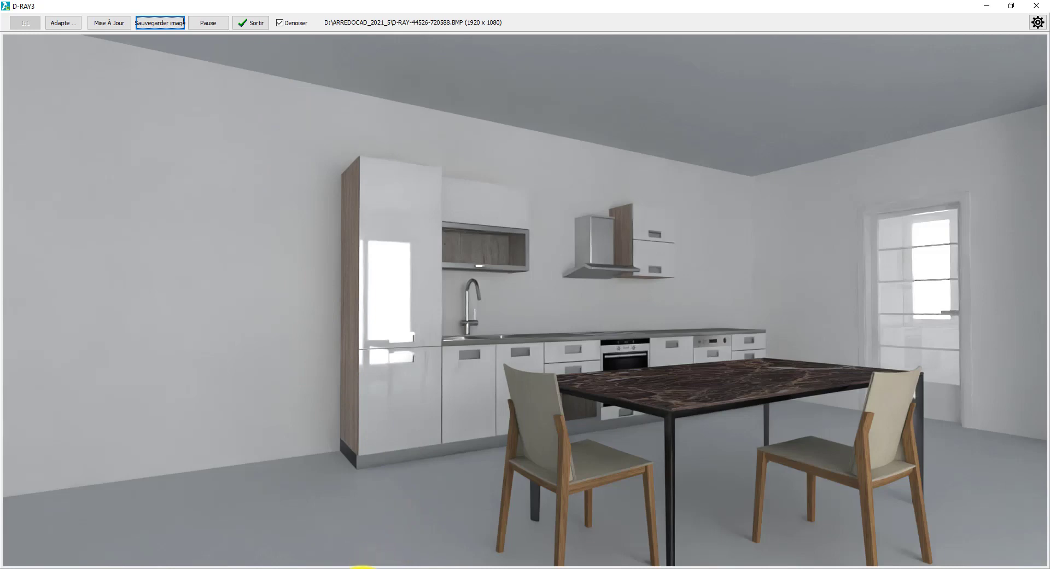
Switch to ArredoCAD during the render, show the combined 2D/3D view, and return to the D-RAY3 render
{"action": "mouse_move", "coordinate": [365, 566]}
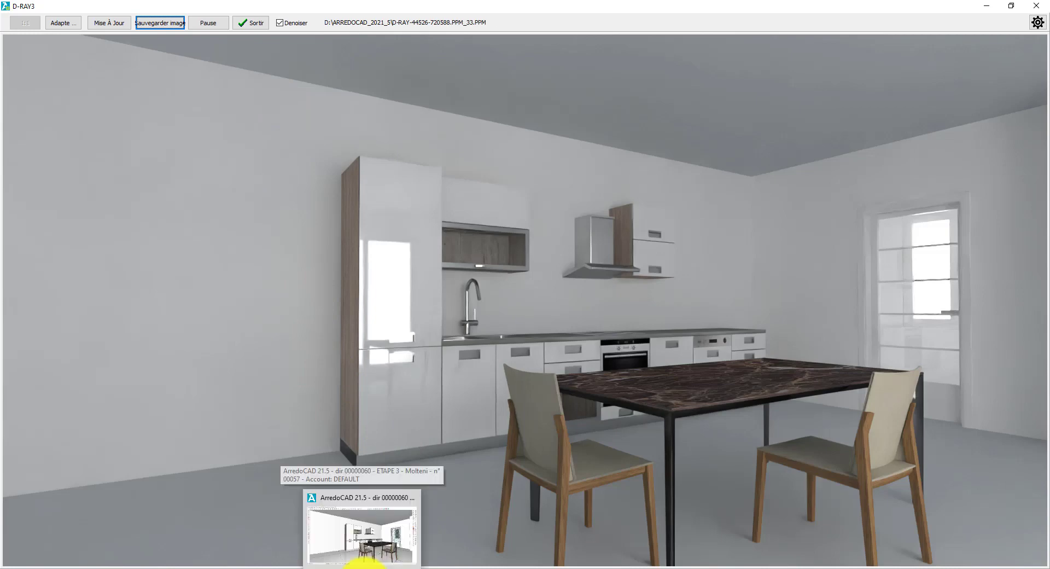
{"action": "left_click", "coordinate": [350, 552]}
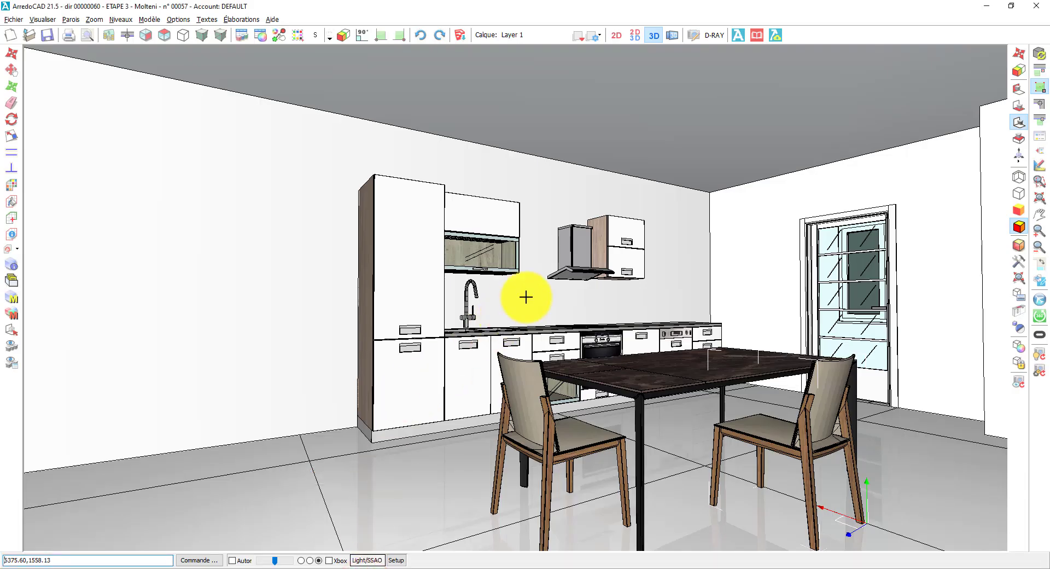
{"action": "left_click", "coordinate": [635, 35]}
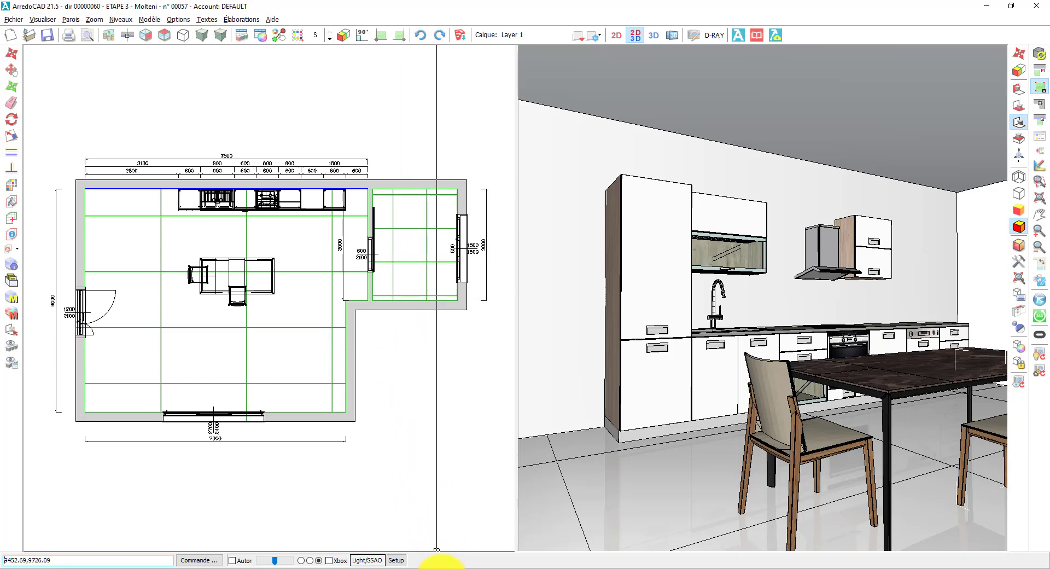
{"action": "left_click", "coordinate": [437, 564]}
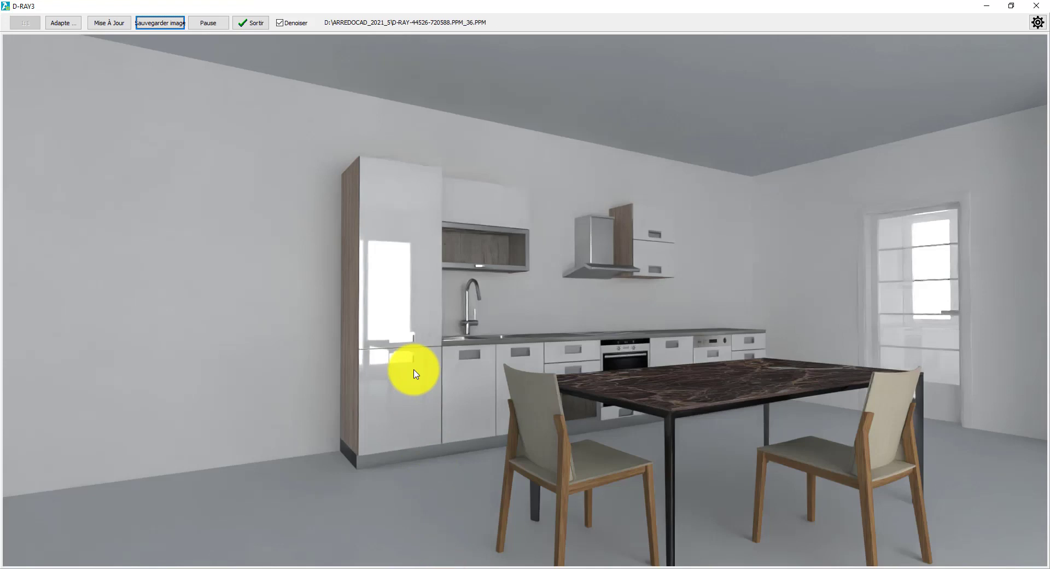
Switch to ArredoCAD, show the full 3D view, and frame a close-up of the sink, hood and oven area
{"action": "left_click", "coordinate": [250, 21]}
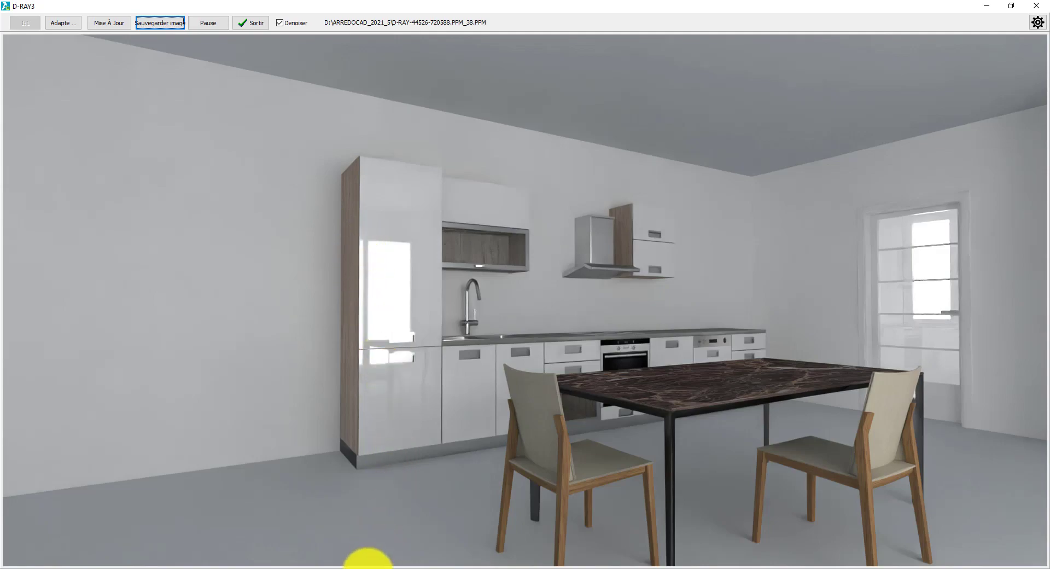
{"action": "left_click", "coordinate": [365, 568]}
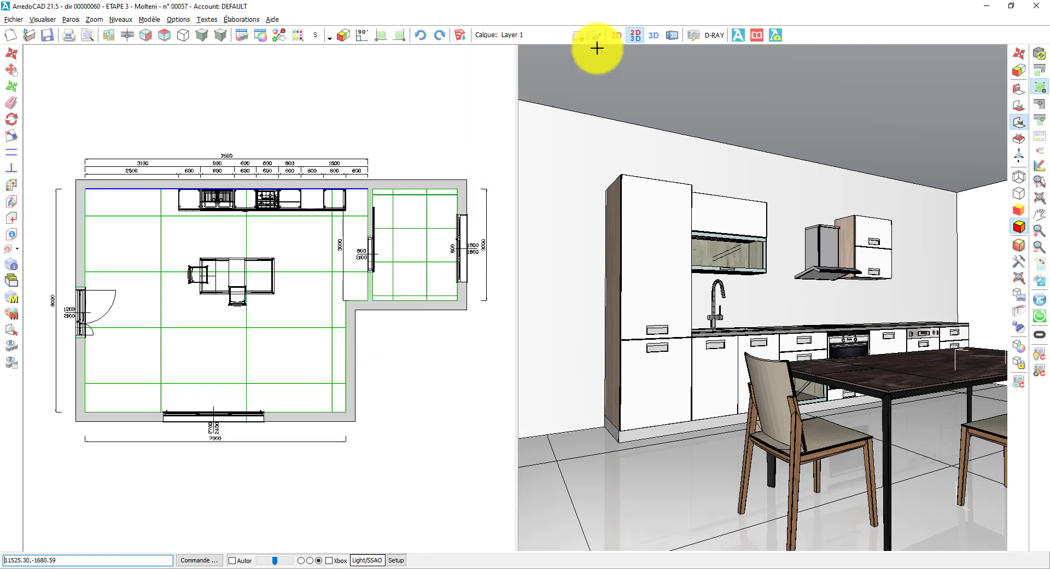
{"action": "left_click", "coordinate": [653, 35]}
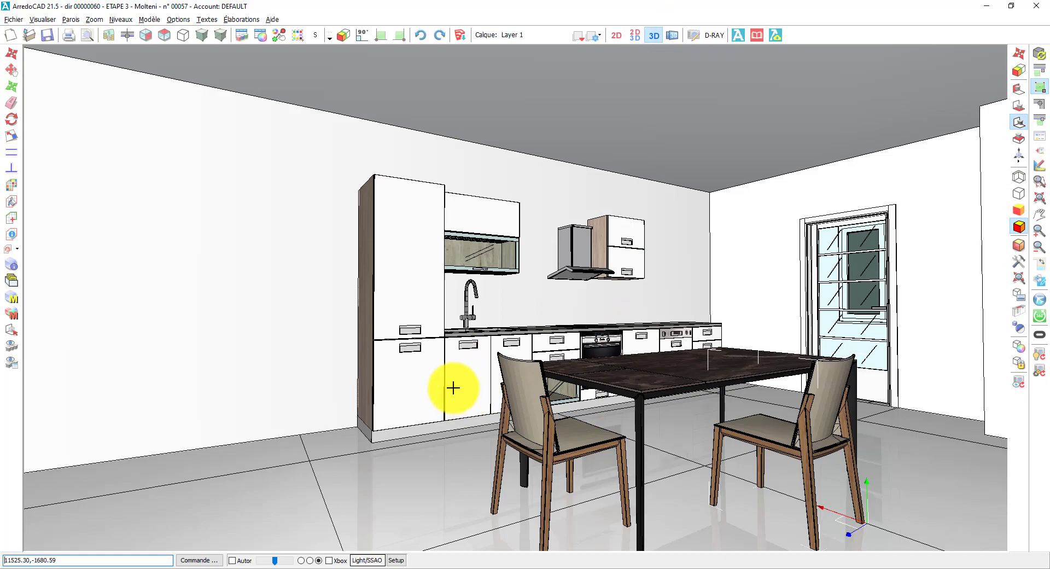
{"action": "scroll", "coordinate": [514, 298], "scroll_direction": "up", "scroll_amount": 6}
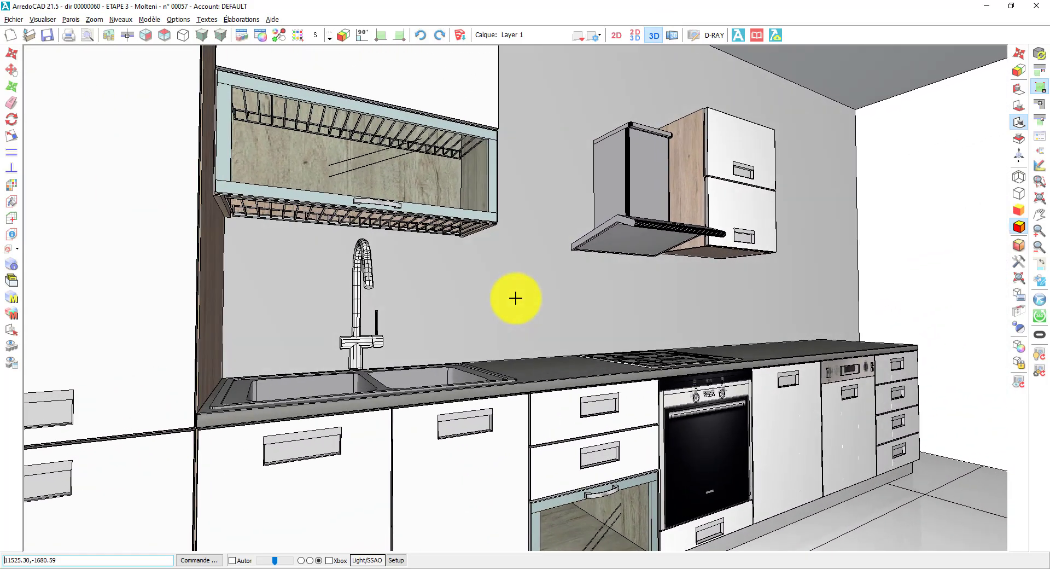
{"action": "middle_click_drag", "start_coordinate": [516, 298], "coordinate": [516, 301]}
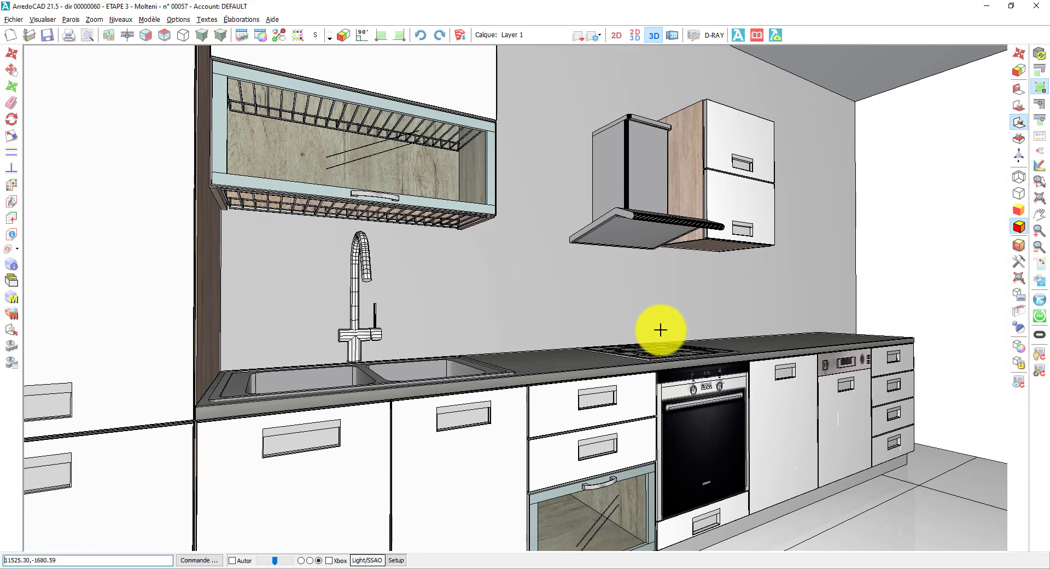
Update and restart the running D-RAY render with the close-up view, and stop it to open the result in Image Plus
{"action": "left_click", "coordinate": [1019, 383]}
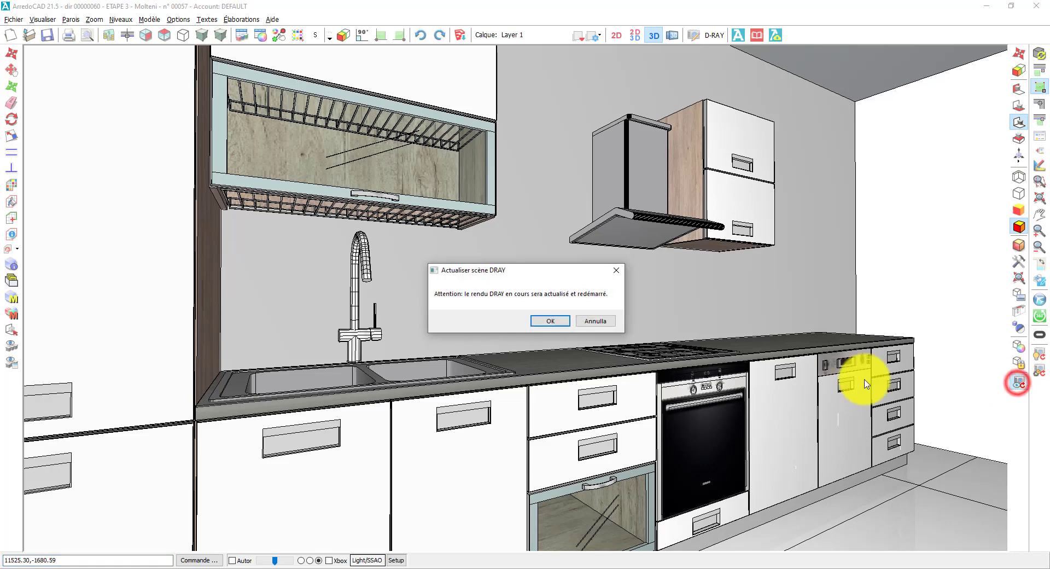
{"action": "left_click", "coordinate": [559, 323]}
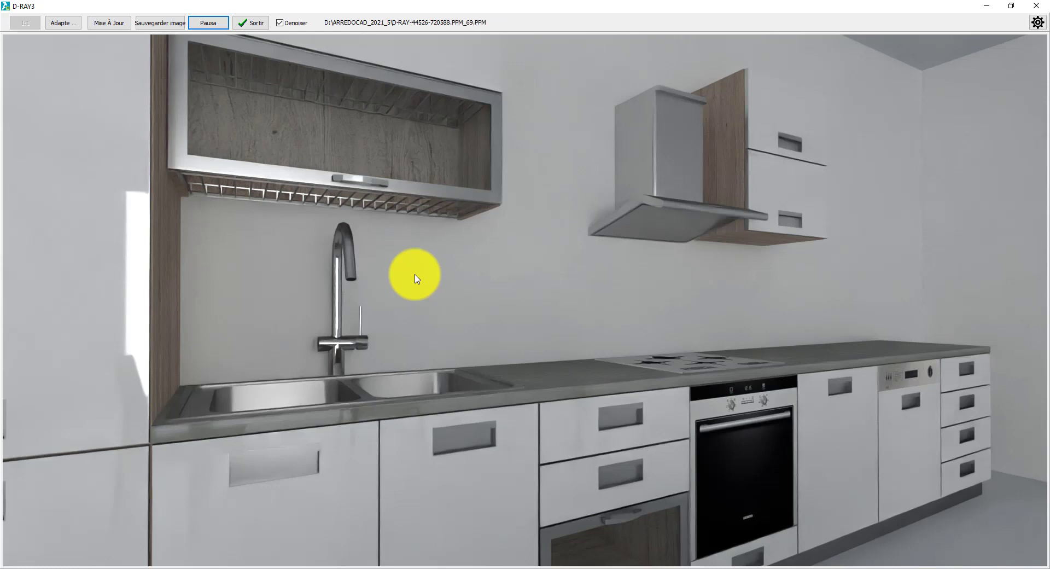
{"action": "left_click", "coordinate": [255, 26]}
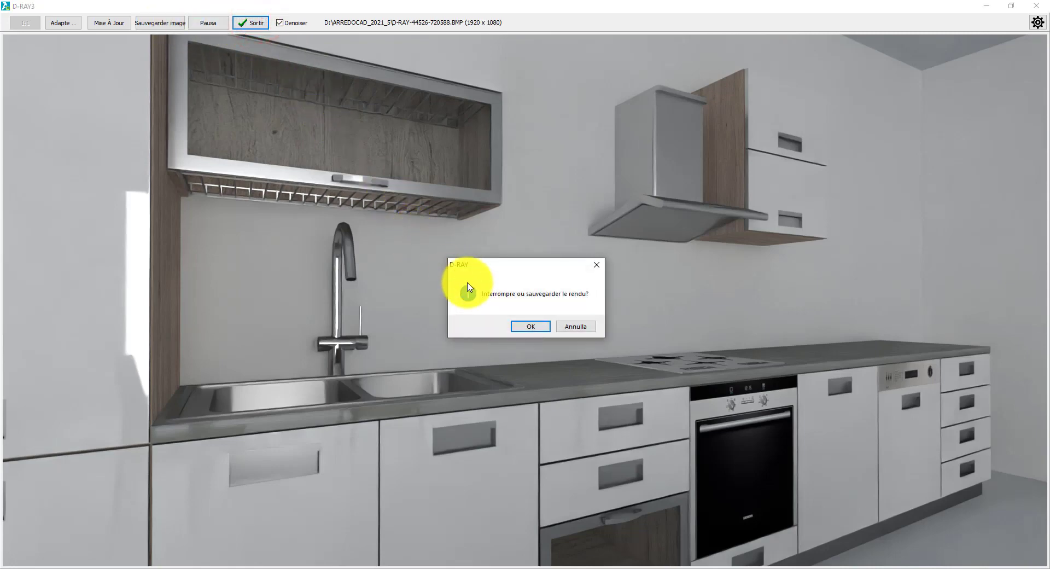
{"action": "left_click", "coordinate": [529, 327]}
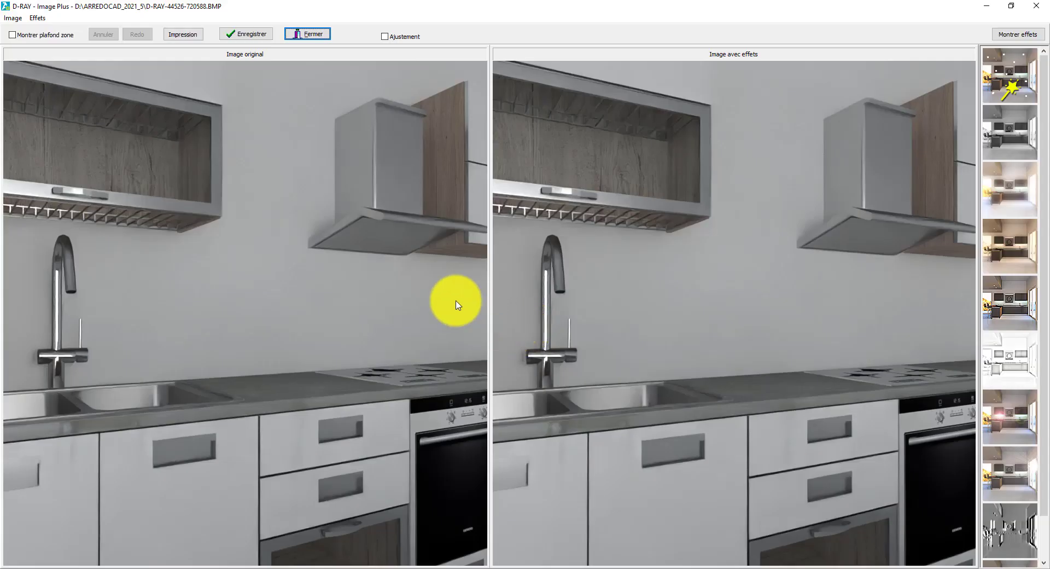
Preview the Glow effect and open the brightness/contrast adjustment for the rendered image, discarding both
{"action": "left_click", "coordinate": [1007, 191]}
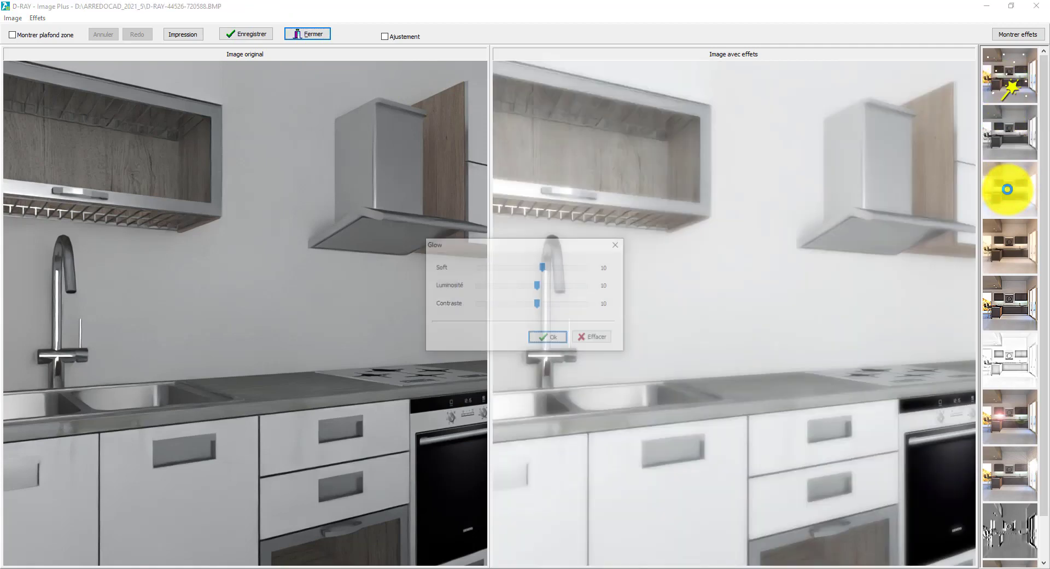
{"action": "left_click", "coordinate": [586, 339]}
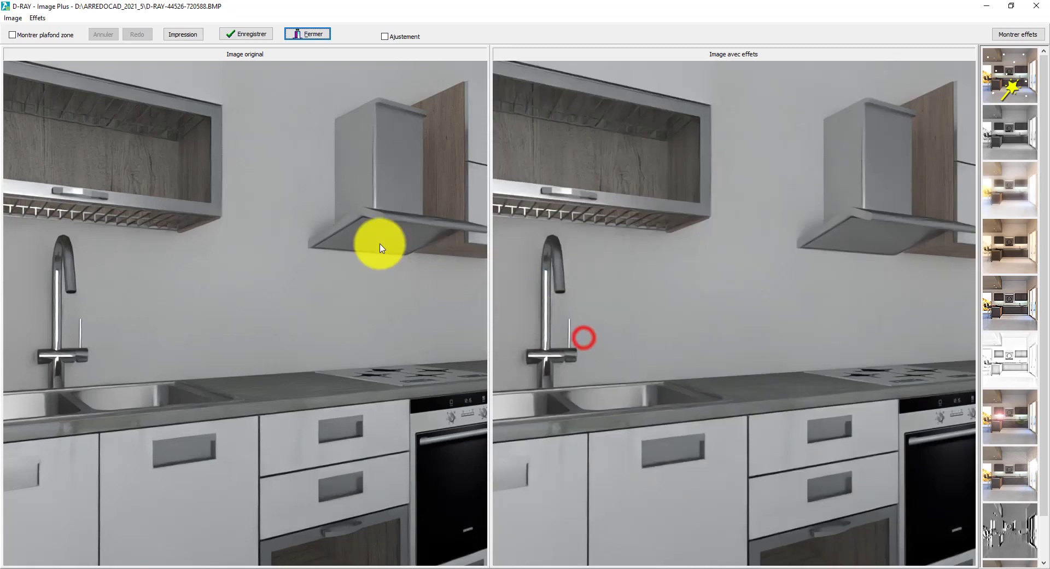
{"action": "left_click", "coordinate": [13, 18]}
{"action": "left_click", "coordinate": [20, 30]}
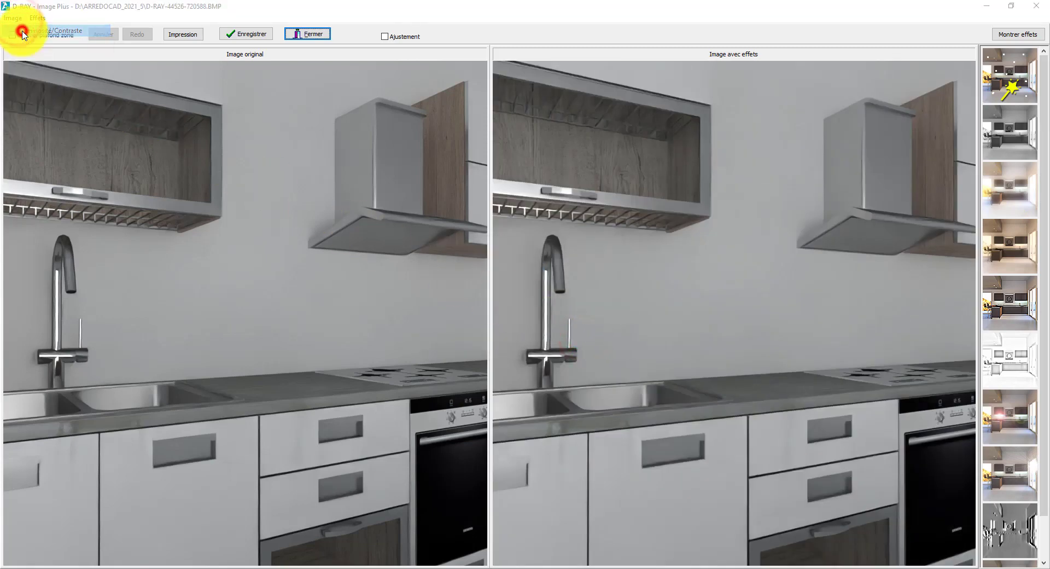
{"action": "left_click", "coordinate": [590, 336]}
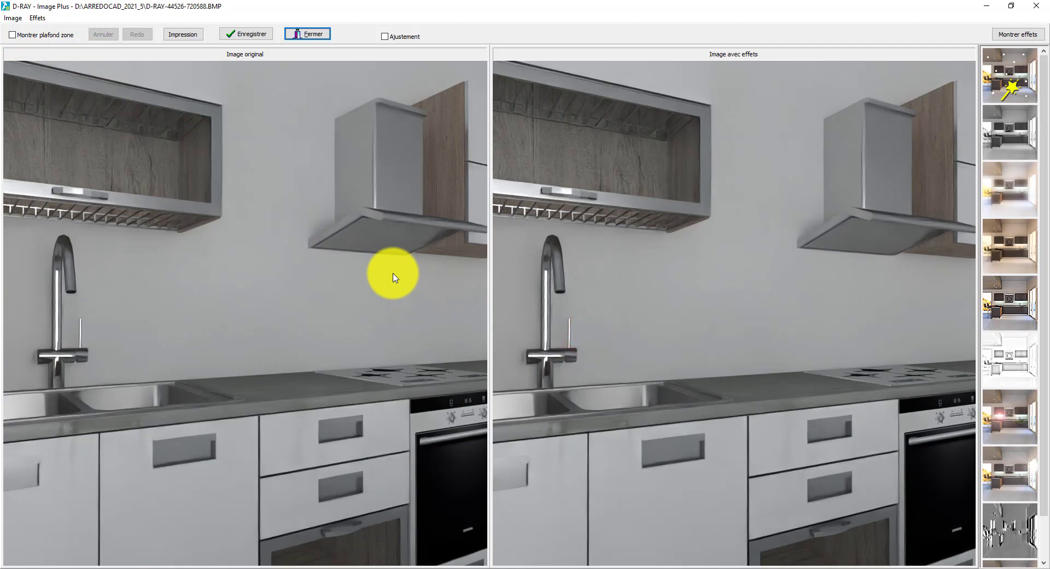
Open the bitmap save dialog for the render, cancel it, and close Image Plus to return to the 3D view
{"action": "left_click", "coordinate": [249, 34]}
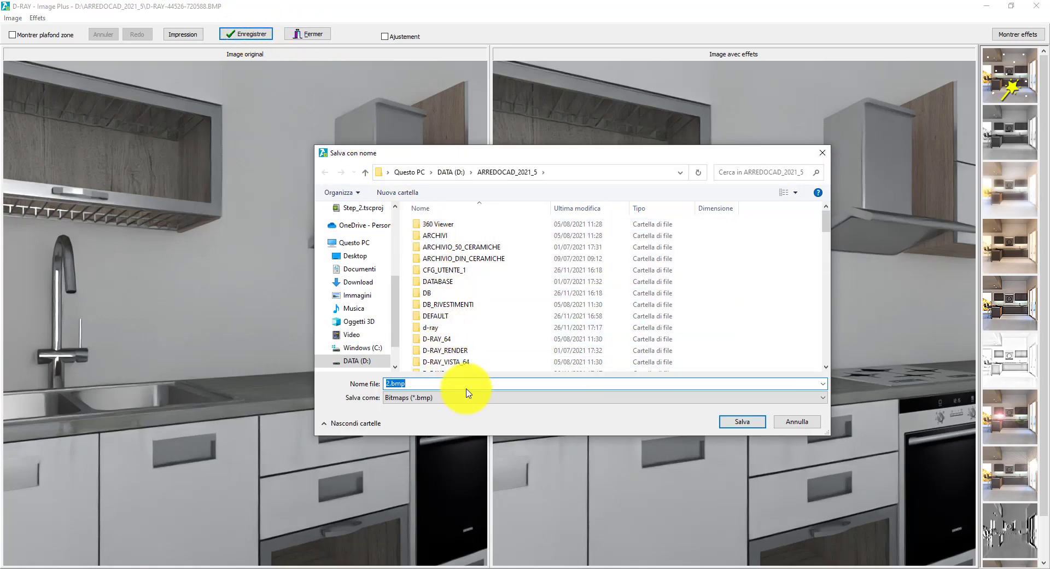
{"action": "left_click", "coordinate": [788, 423]}
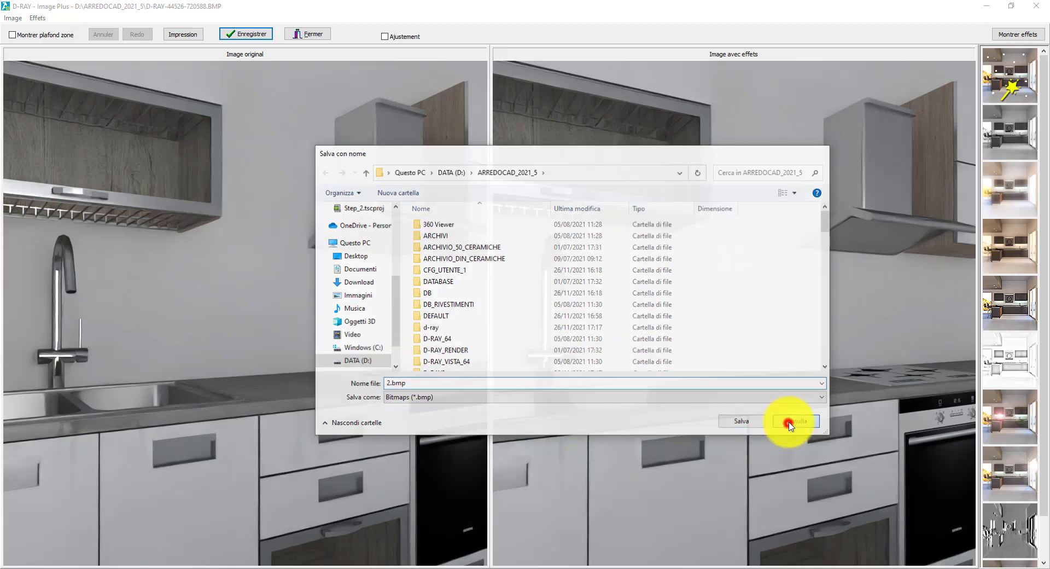
{"action": "left_click", "coordinate": [310, 33]}
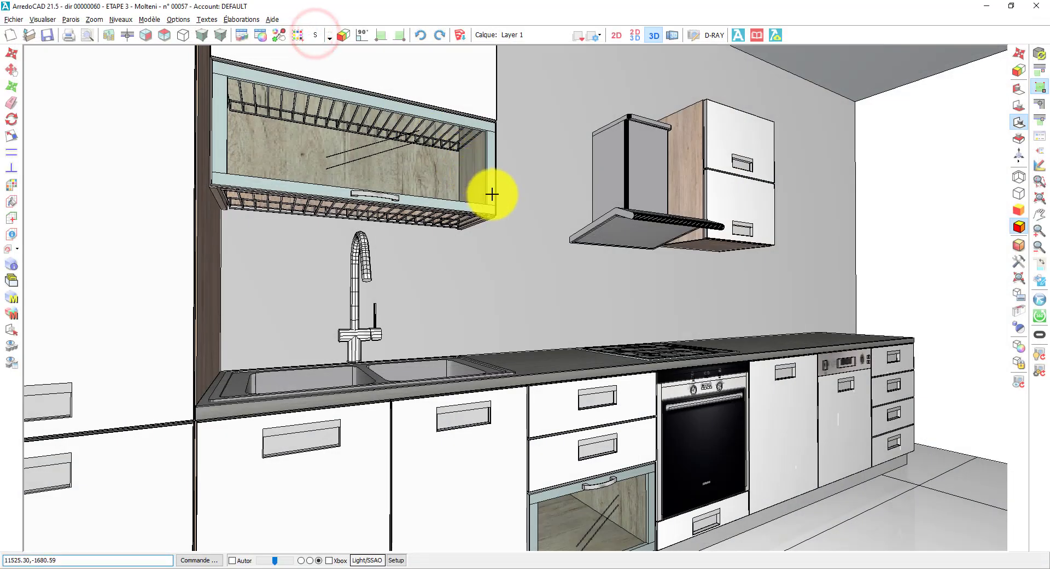